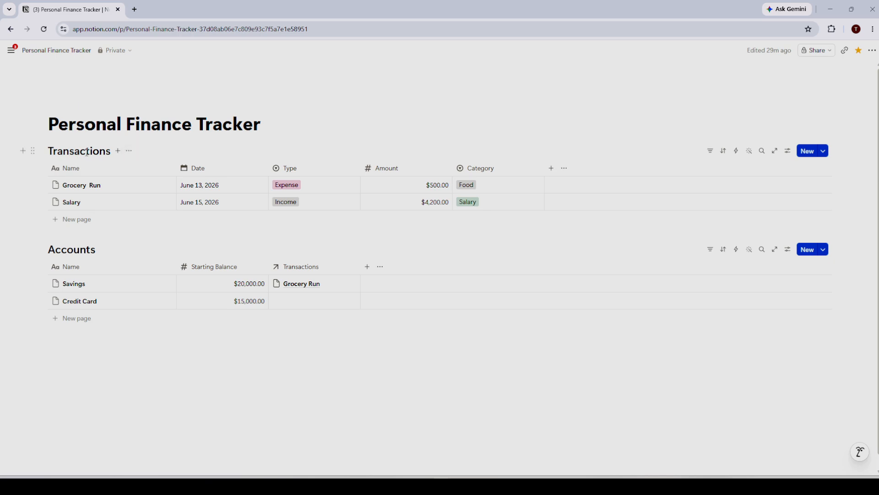
left_click(145, 371)
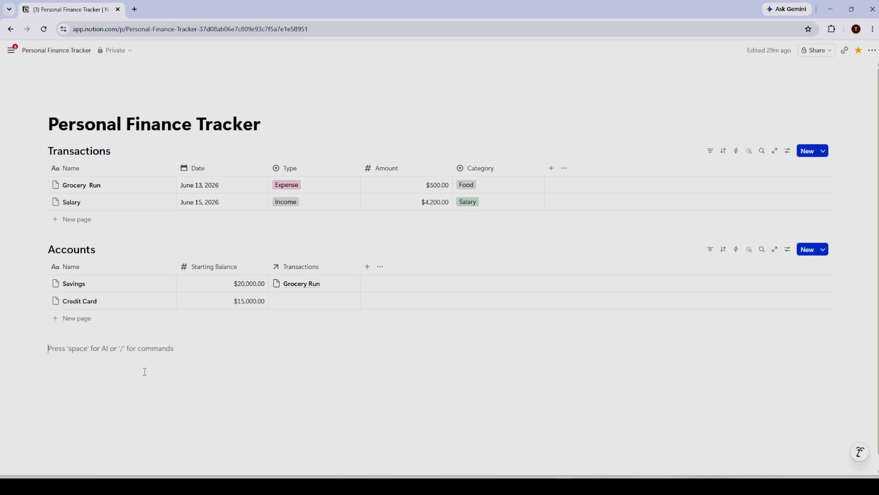
type("/")
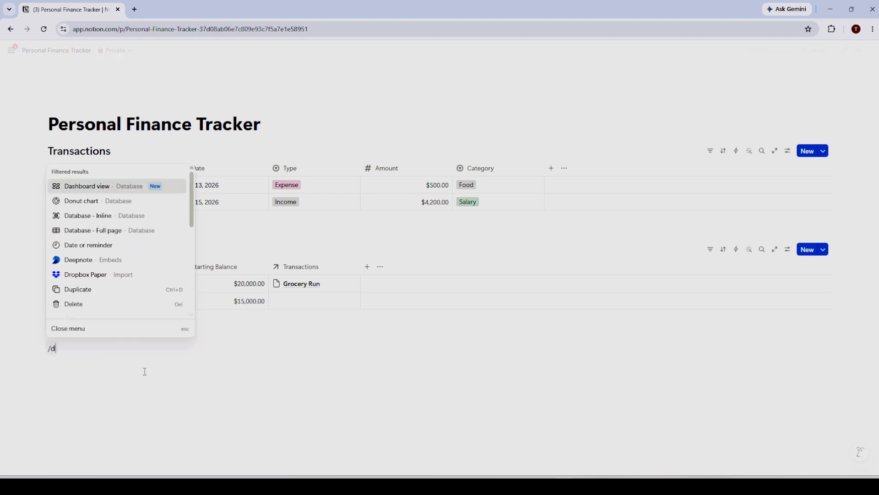
type("table")
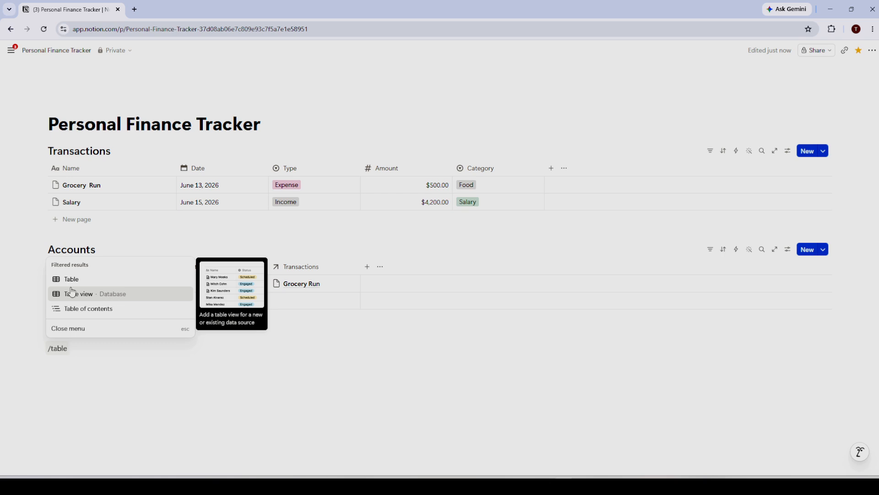
key("BackSpace")
key("BackSpace")
key("BackSpace")
key("BackSpace")
key("BackSpace")
key("BackSpace")
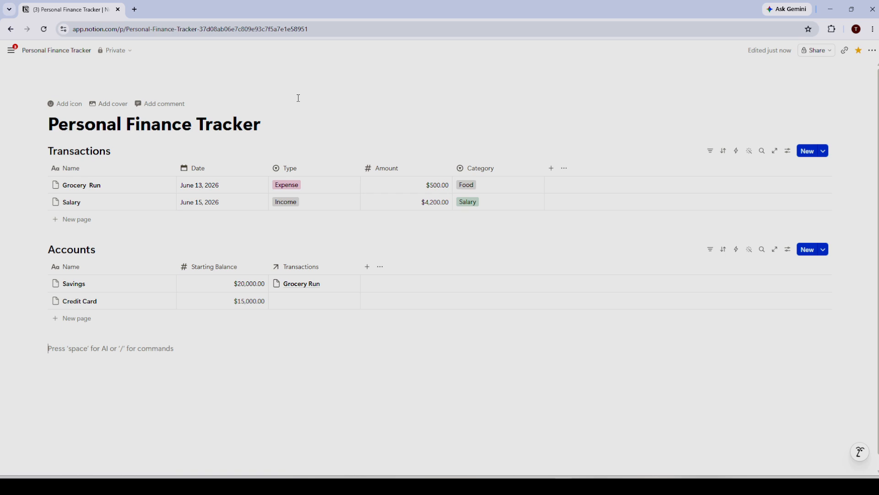
left_click(552, 170)
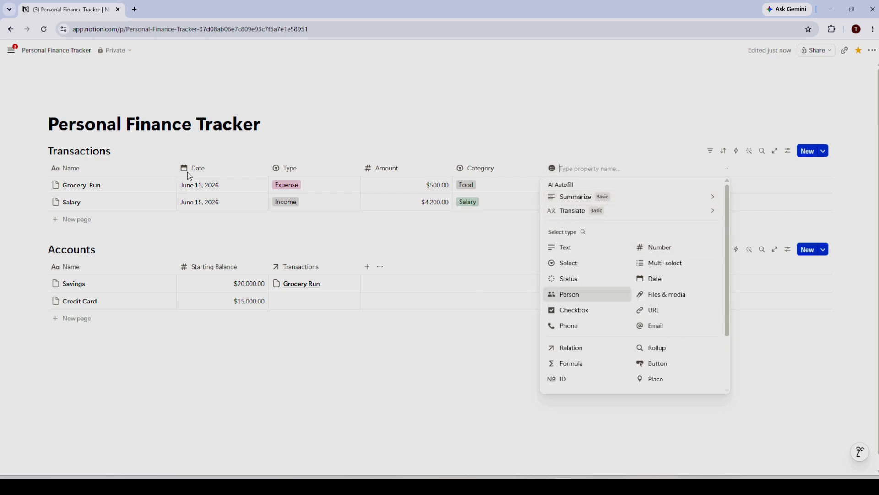
left_click(232, 154)
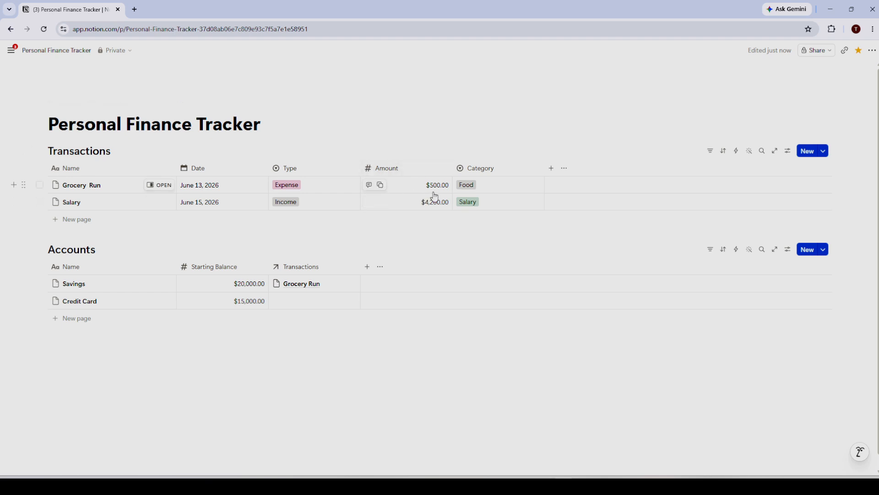
Step: Examine the property settings and available number formats of the Amount property in the Transactions table, leaving the format as it is
left_click(389, 172)
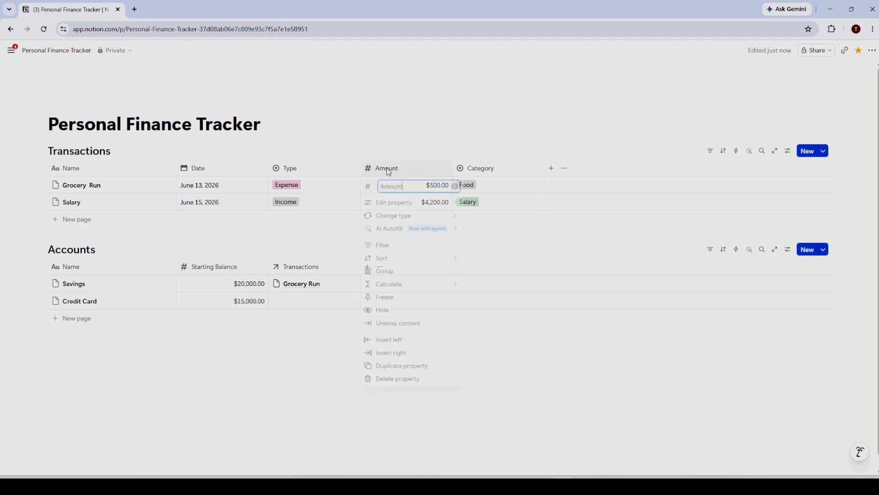
mouse_move(410, 205)
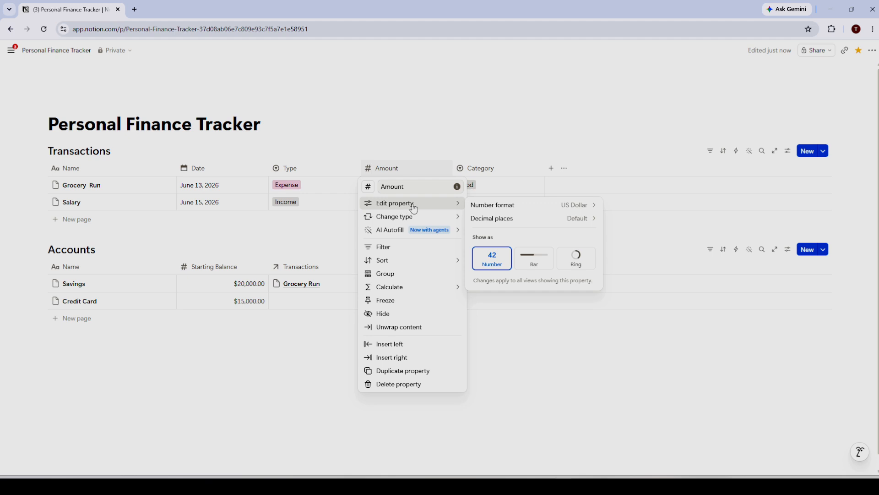
left_click(534, 208)
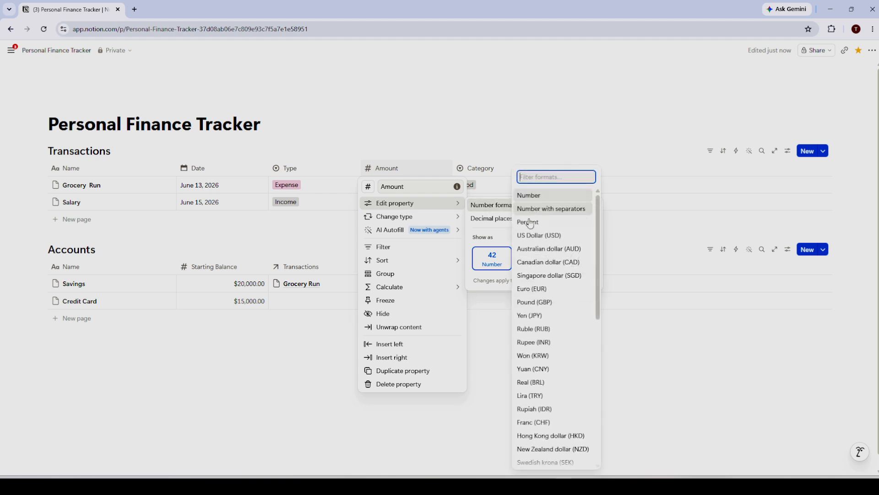
scroll(563, 326, "down", 2)
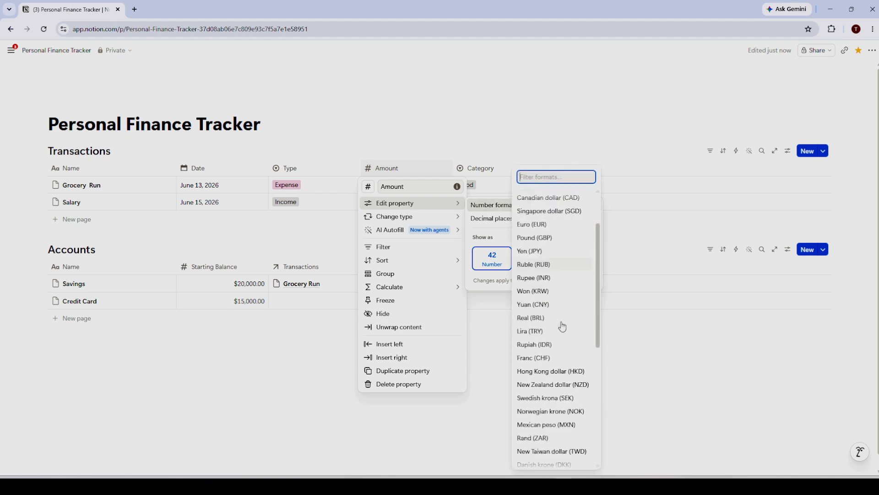
scroll(562, 327, "down", 3)
scroll(561, 327, "up", 5)
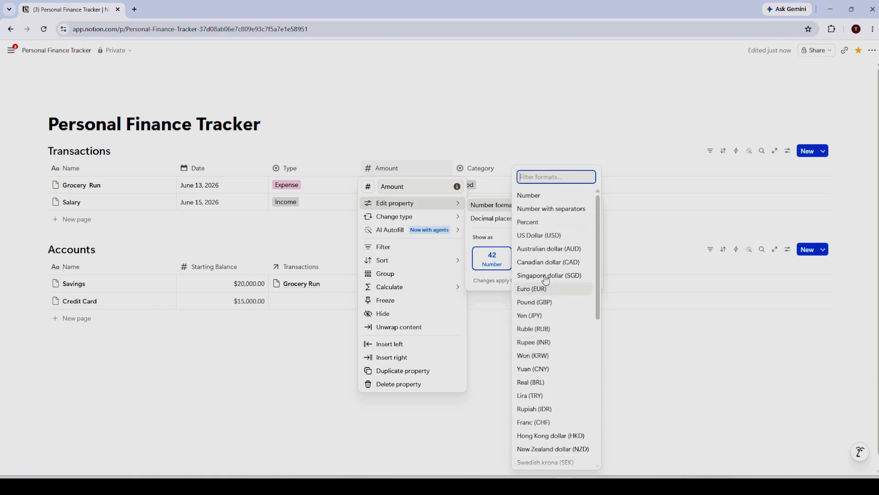
key("Escape")
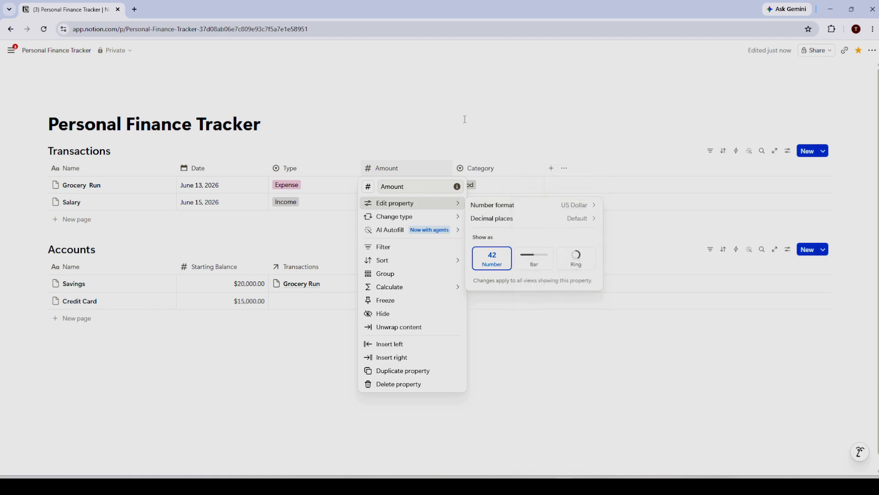
key("Escape")
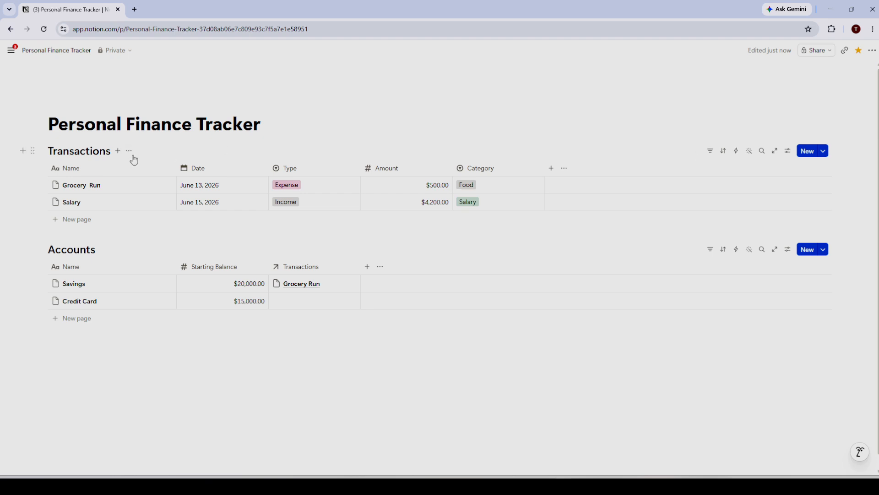
Step: Check the view types offered for the Transactions table and the settings of the Transactions relation in the Accounts table
left_click(118, 151)
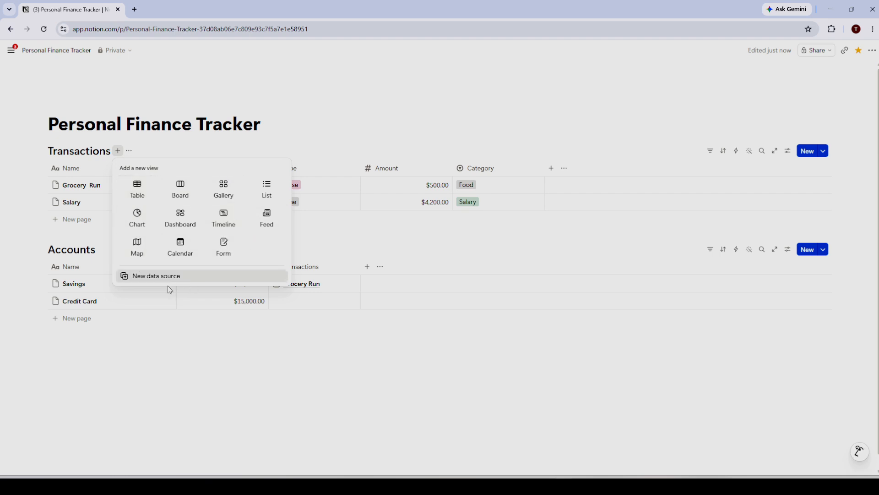
left_click(432, 99)
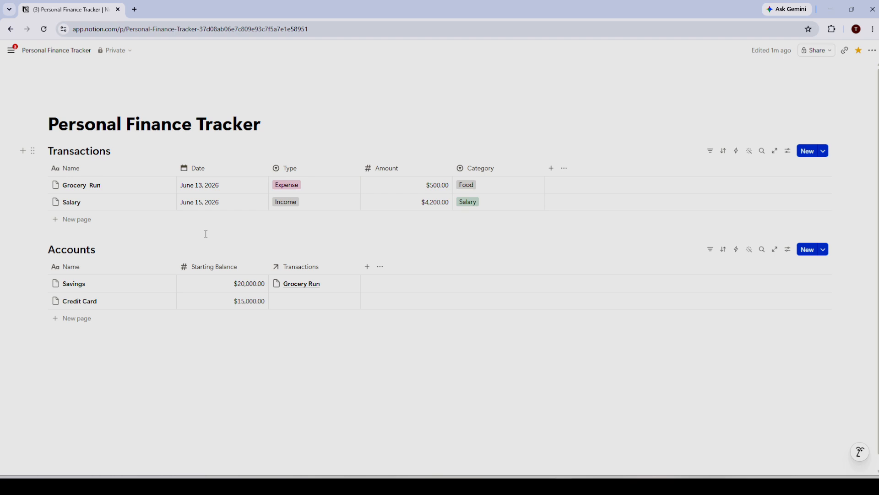
left_click(321, 268)
mouse_move(320, 87)
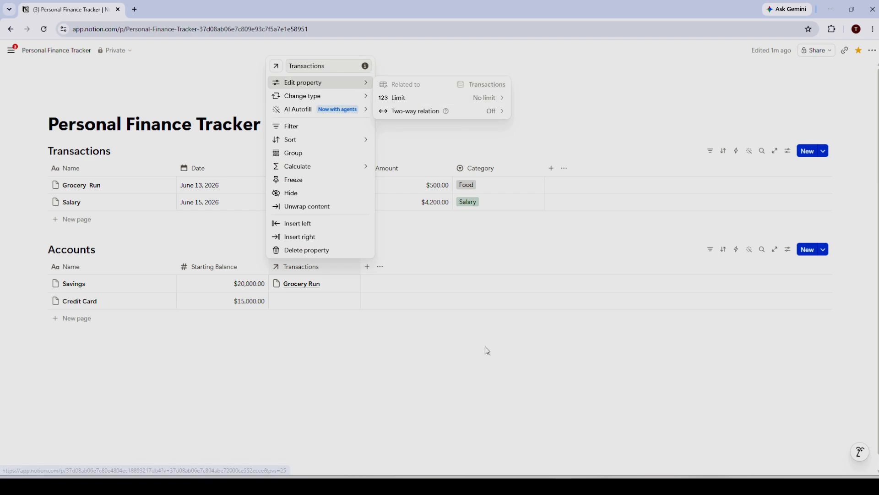
left_click(490, 361)
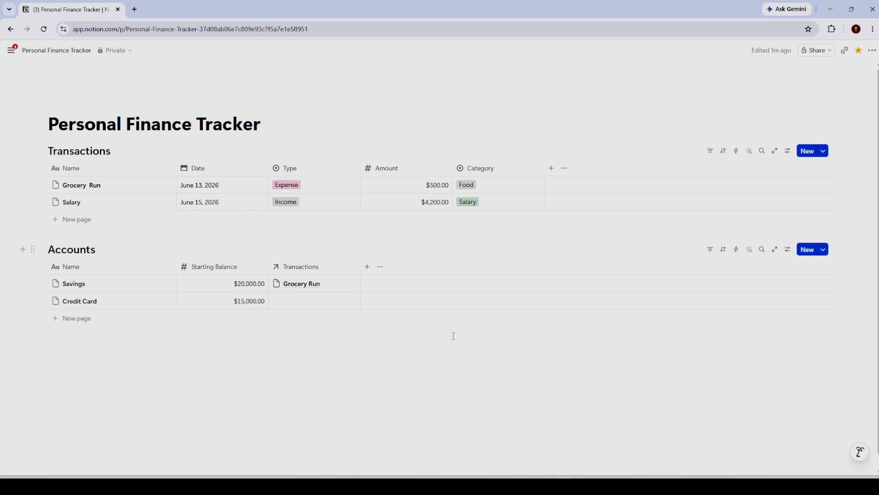
Step: Add a Rollup property to the Accounts table, after the Transactions relation
left_click(367, 267)
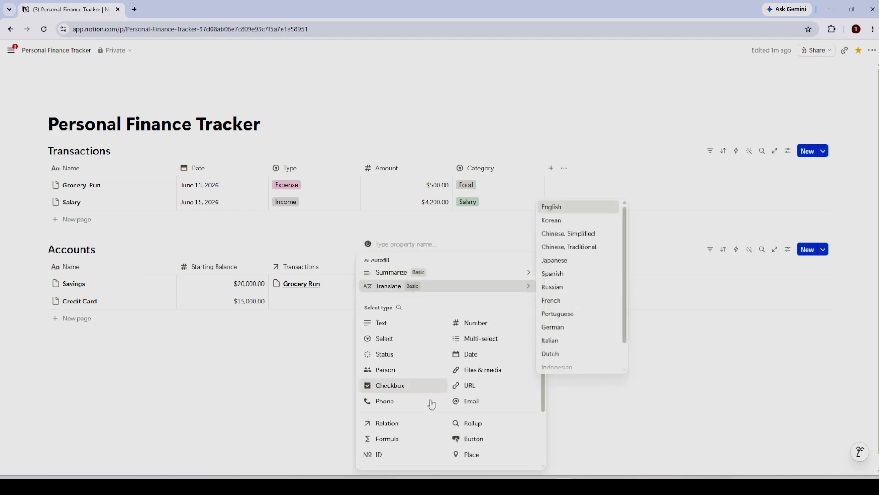
scroll(412, 412, "down", 1)
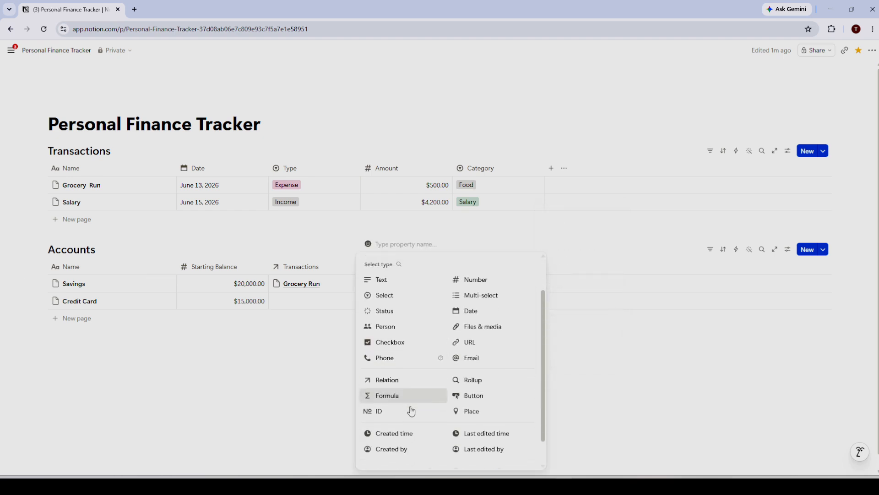
left_click(469, 382)
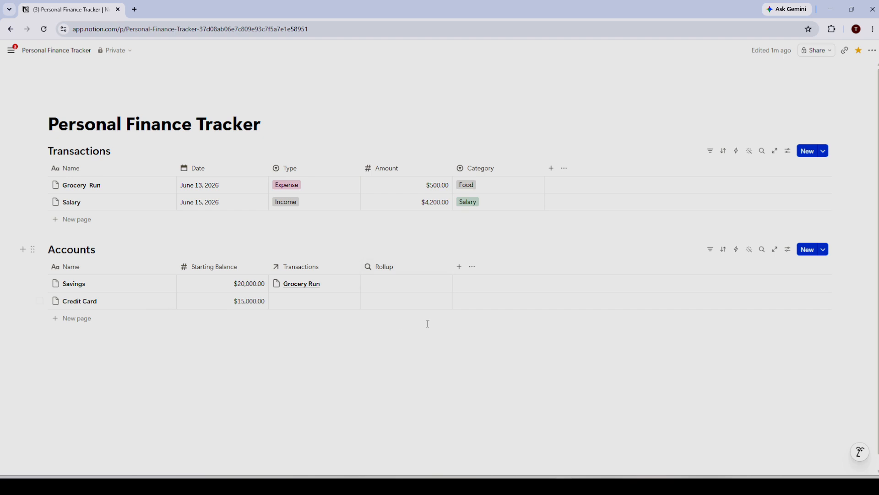
Step: Configure the Accounts rollup to use the Transactions relation and its Amount property, keeping the calculation at Show original
left_click(403, 285)
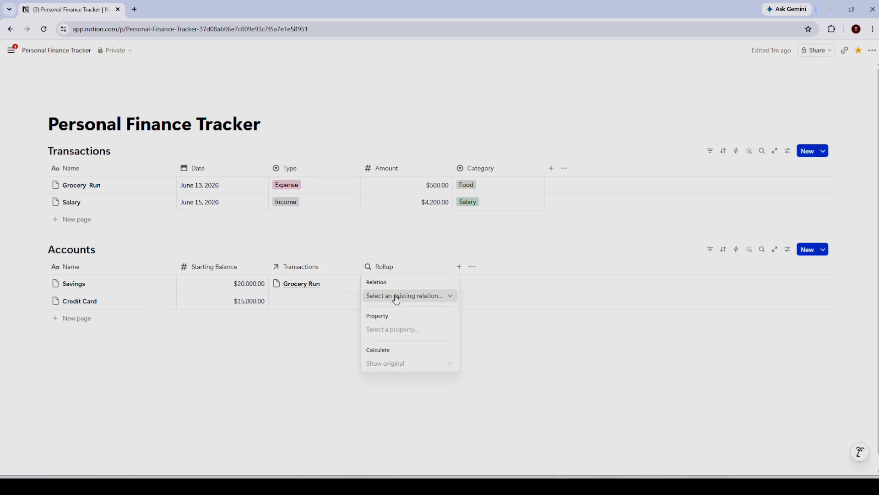
left_click(396, 297)
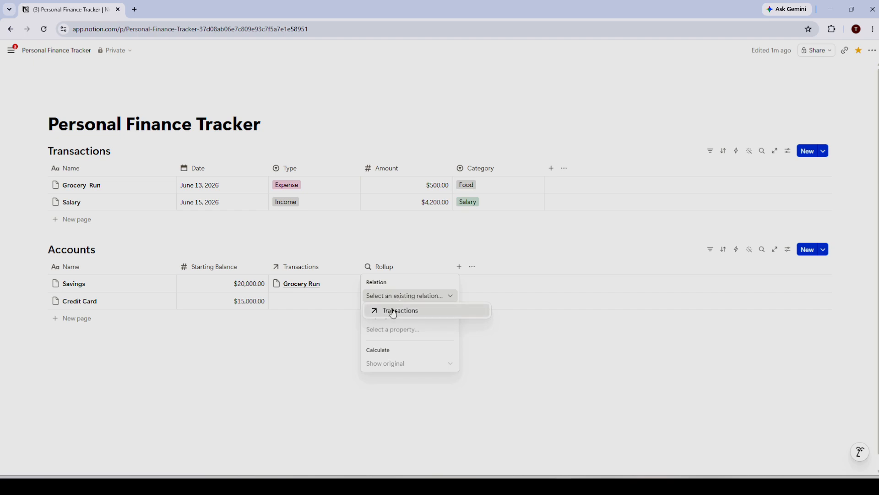
left_click(391, 311)
left_click(392, 330)
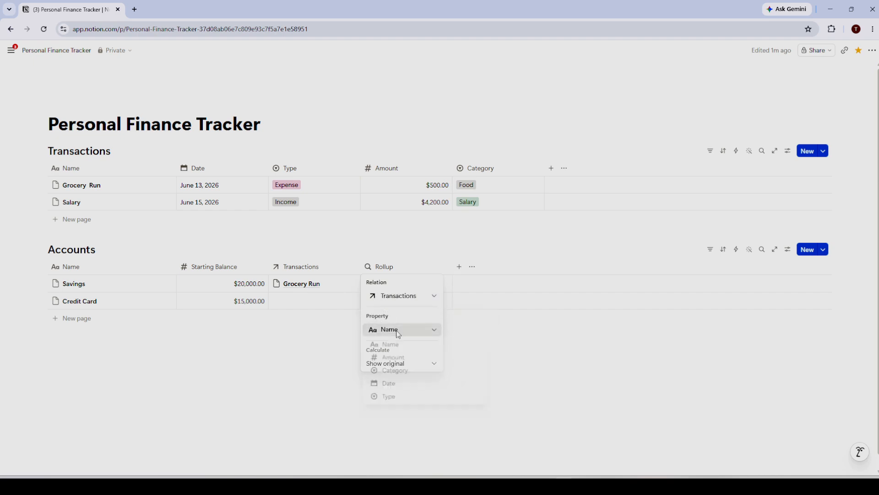
left_click(394, 358)
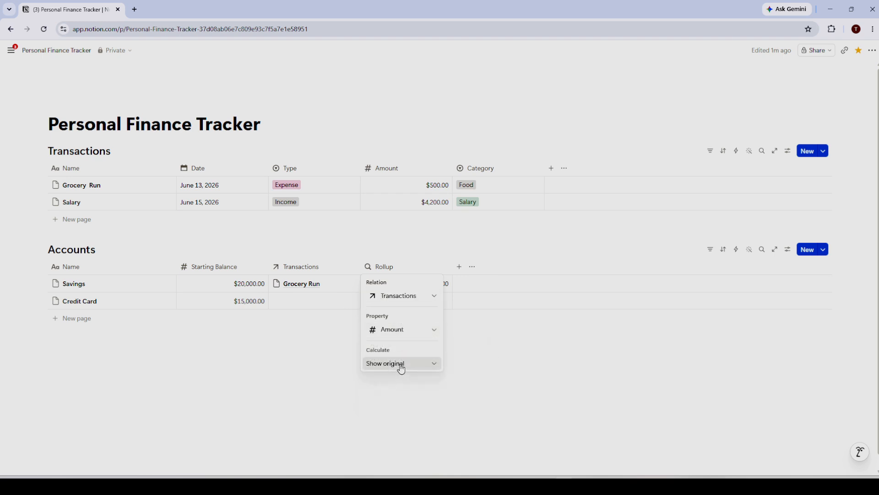
left_click(402, 364)
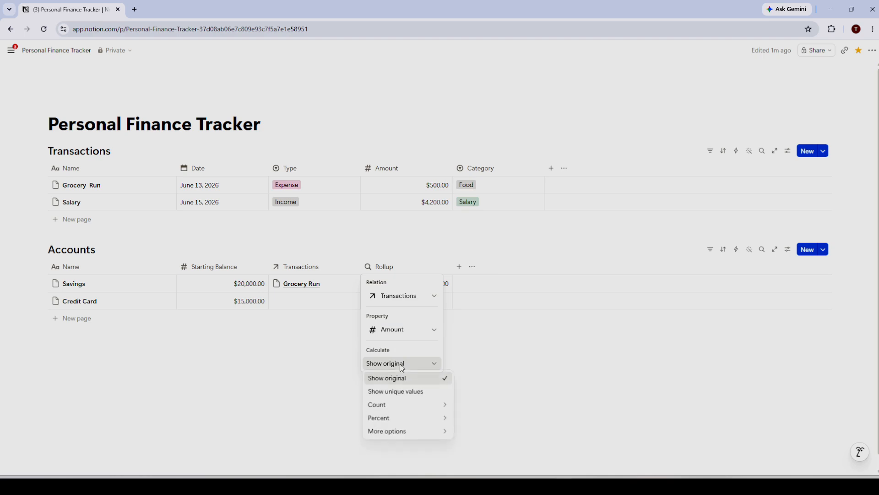
left_click(450, 338)
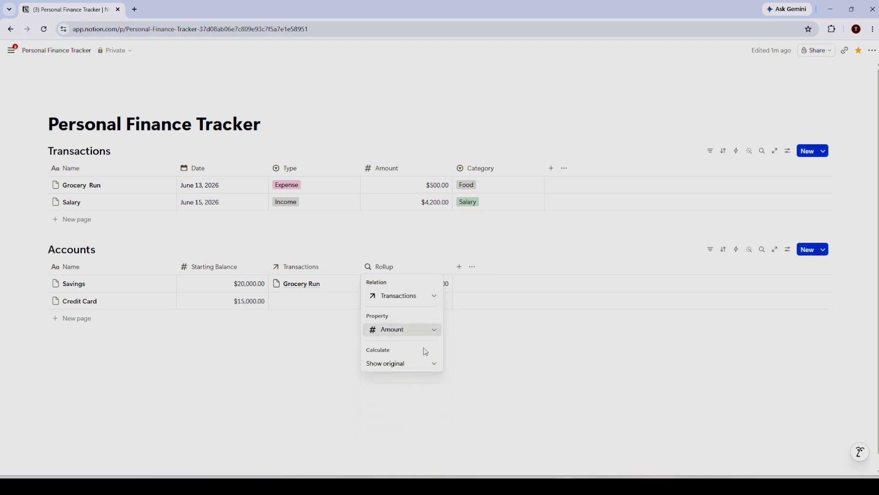
key("Escape")
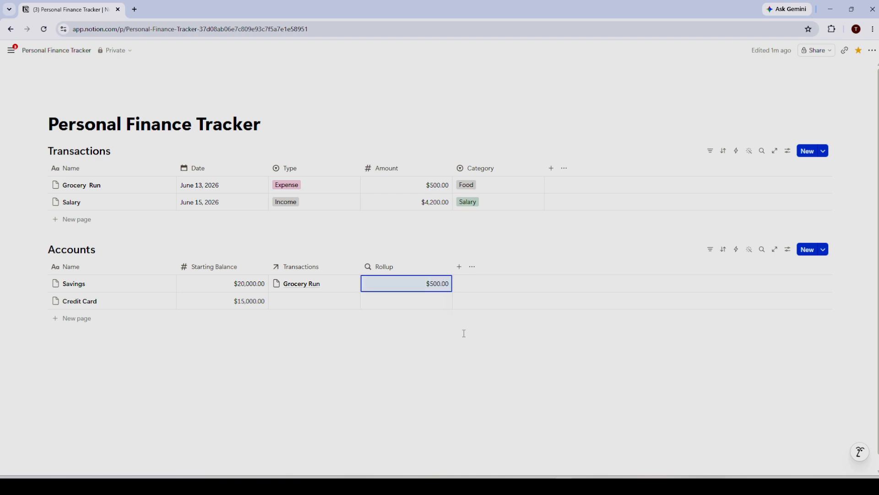
Step: Add a Formula property to the Accounts table, after the Rollup property
left_click(459, 267)
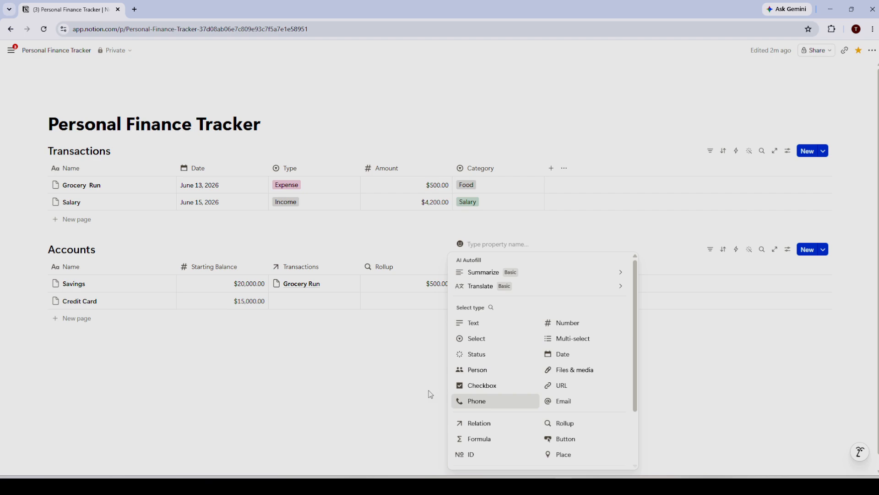
left_click(484, 445)
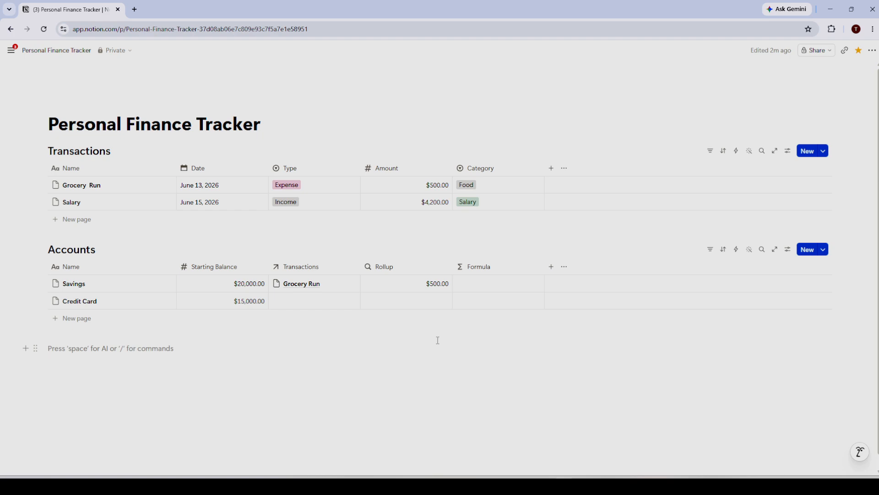
mouse_move(84, 191)
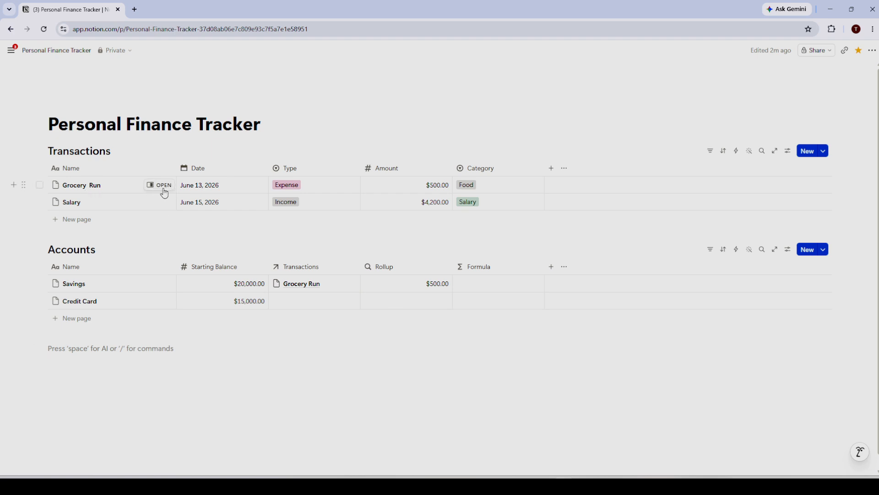